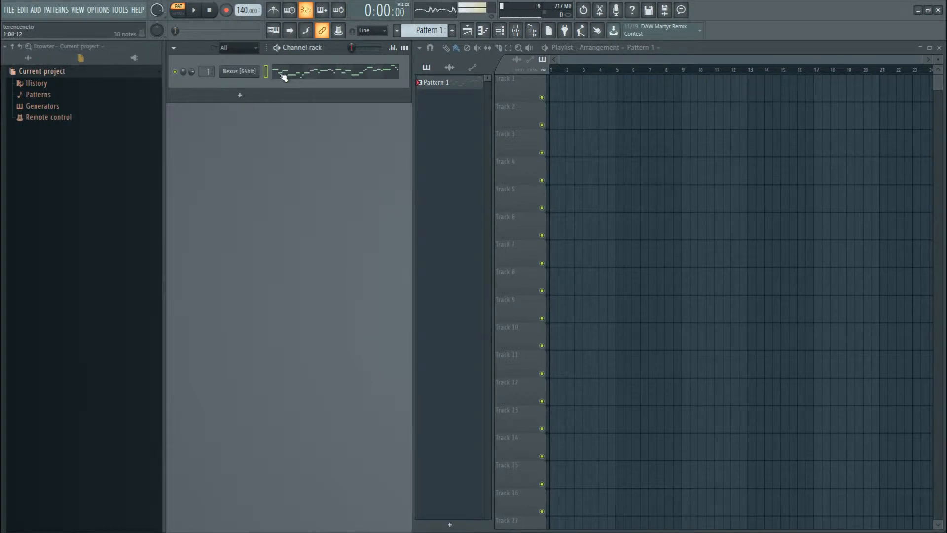
Open the Nexus instrument and place Pattern 1 at bar 1 on playlist Track 1.
{"action": "key", "text": "ctrl"}
{"action": "left_click", "coordinate": [248, 75]}
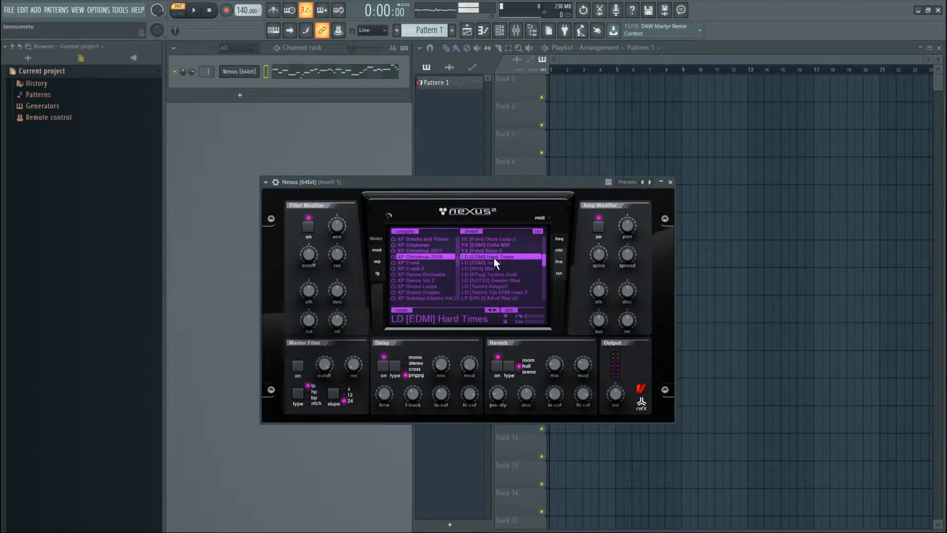
{"action": "left_click", "coordinate": [439, 82]}
{"action": "left_click", "coordinate": [556, 94]}
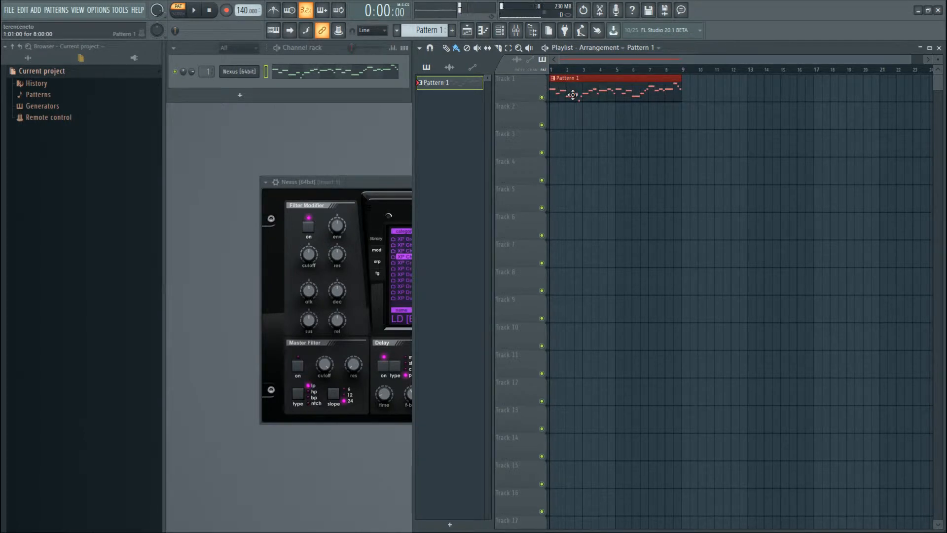
Audition the pattern and shift the Nexus window over toward the channel rack during playback.
{"action": "key", "text": "space"}
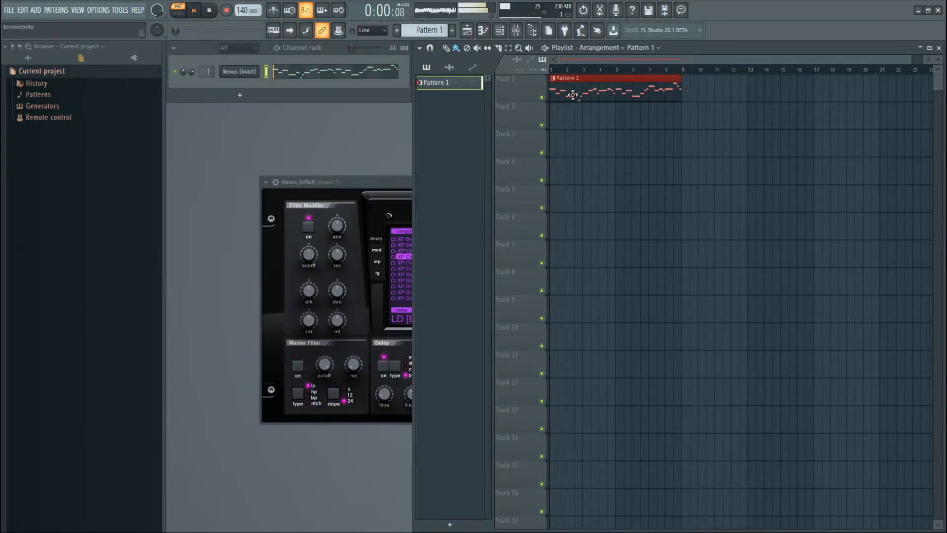
{"action": "left_click", "coordinate": [389, 185]}
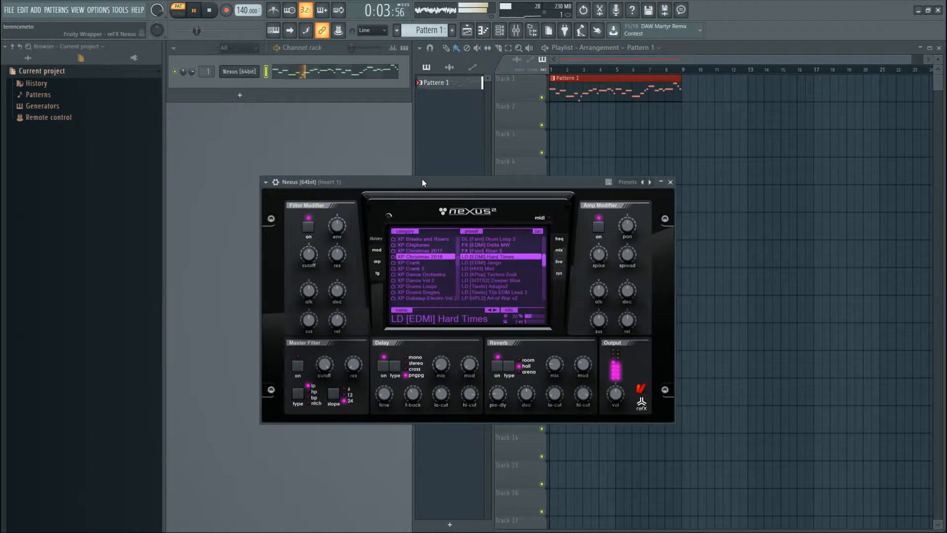
{"action": "left_click_drag", "start_coordinate": [421, 179], "coordinate": [352, 187]}
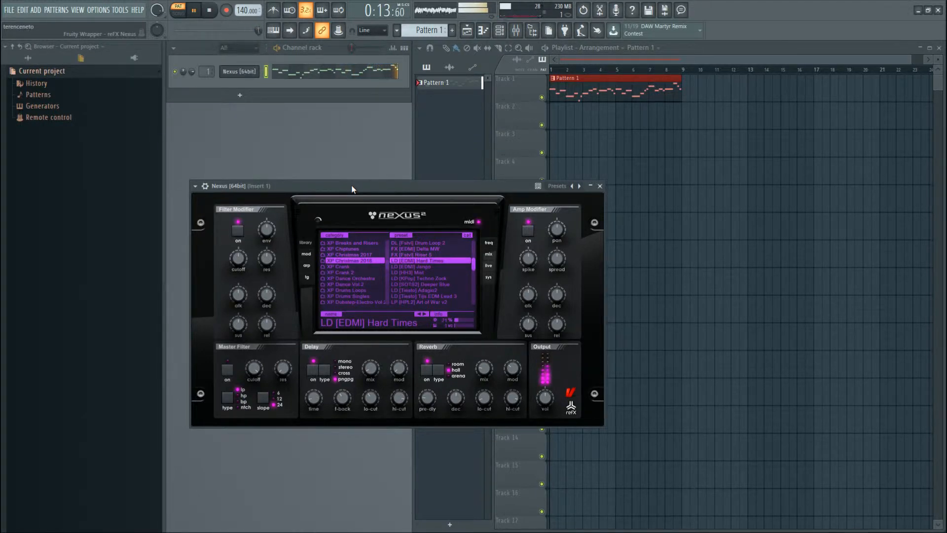
{"action": "key", "text": "space"}
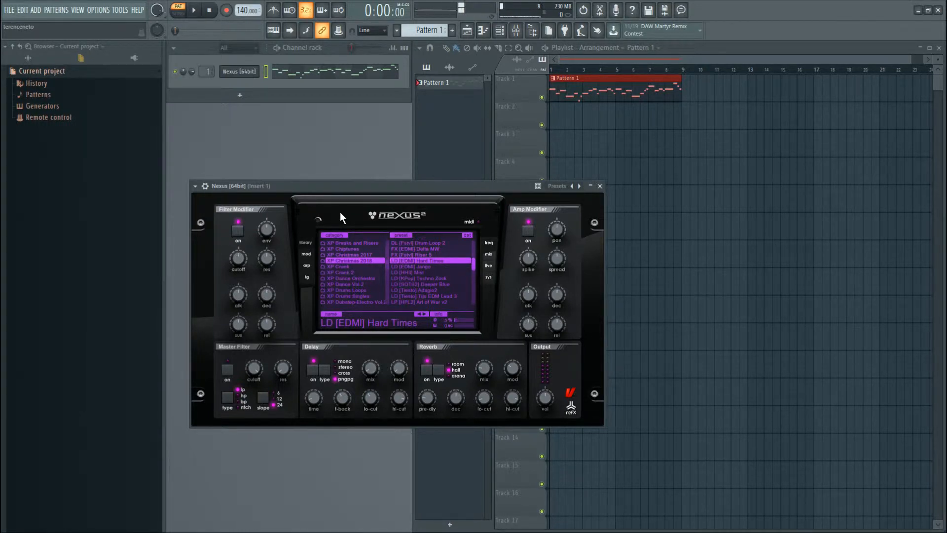
List the Nexus plugin's parameters in the browser and locate the master filter cutoff, mstCut.
{"action": "left_click", "coordinate": [196, 186]}
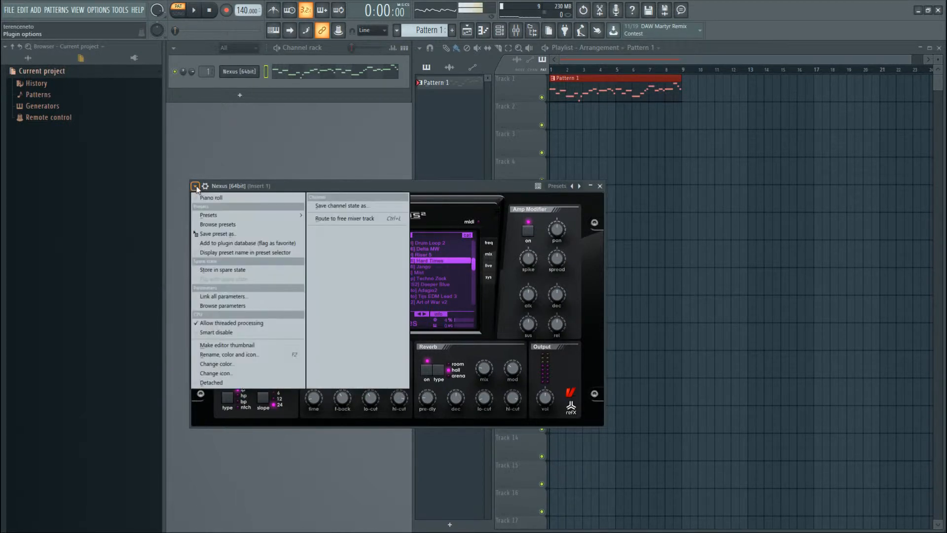
{"action": "left_click", "coordinate": [232, 305]}
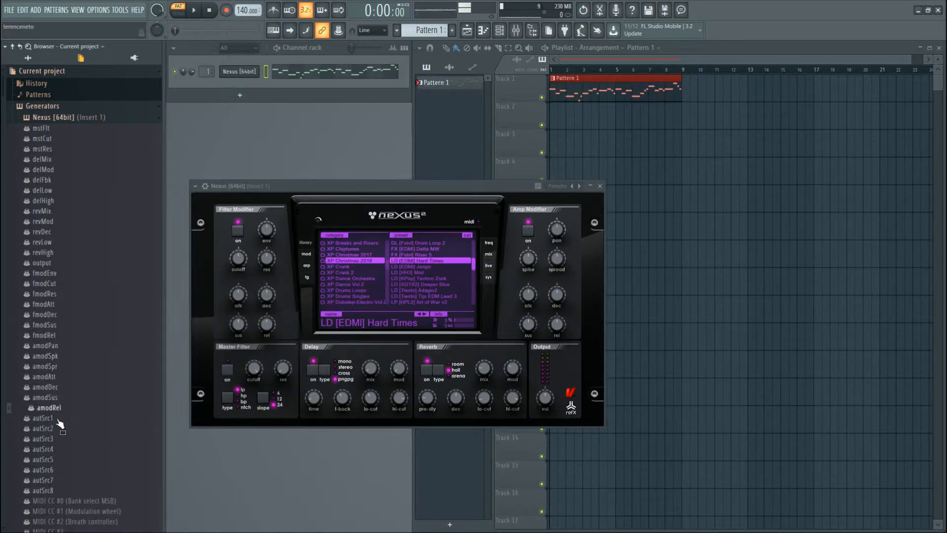
{"action": "scroll", "coordinate": [57, 422], "scroll_direction": "down", "scroll_amount": 4}
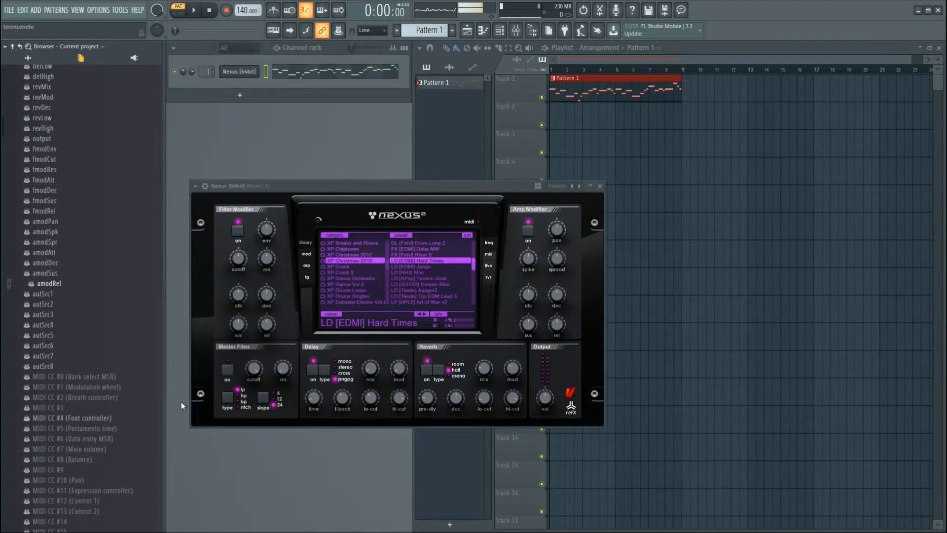
{"action": "left_click", "coordinate": [259, 370]}
{"action": "left_click", "coordinate": [255, 368]}
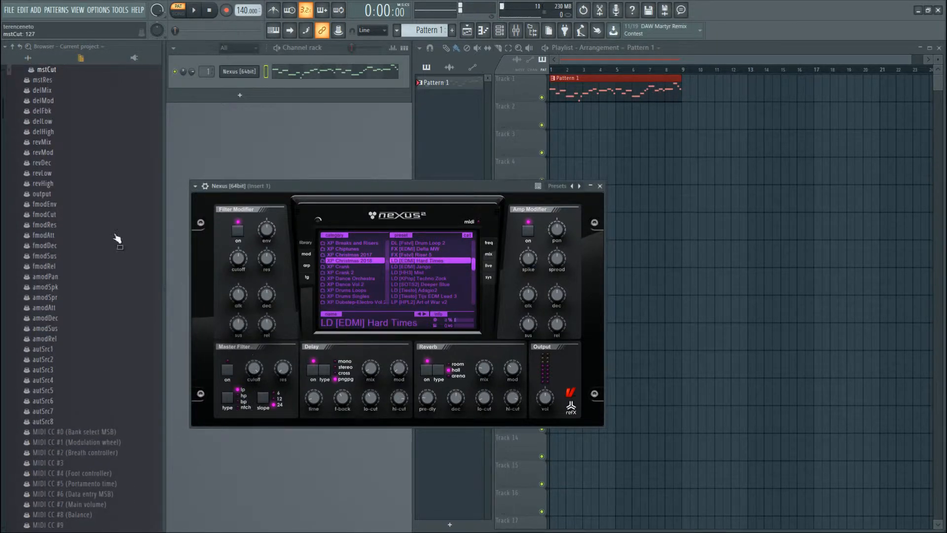
{"action": "scroll", "coordinate": [41, 74], "scroll_direction": "up", "scroll_amount": 3}
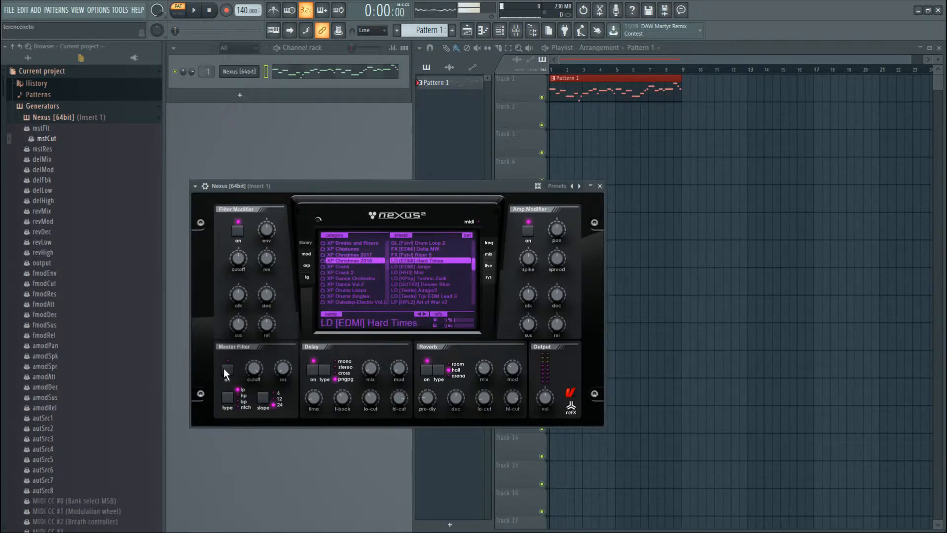
Enable the Nexus master filter and audition its cutoff by sweeping it from 0 up to 127 during playback.
{"action": "left_click", "coordinate": [224, 368]}
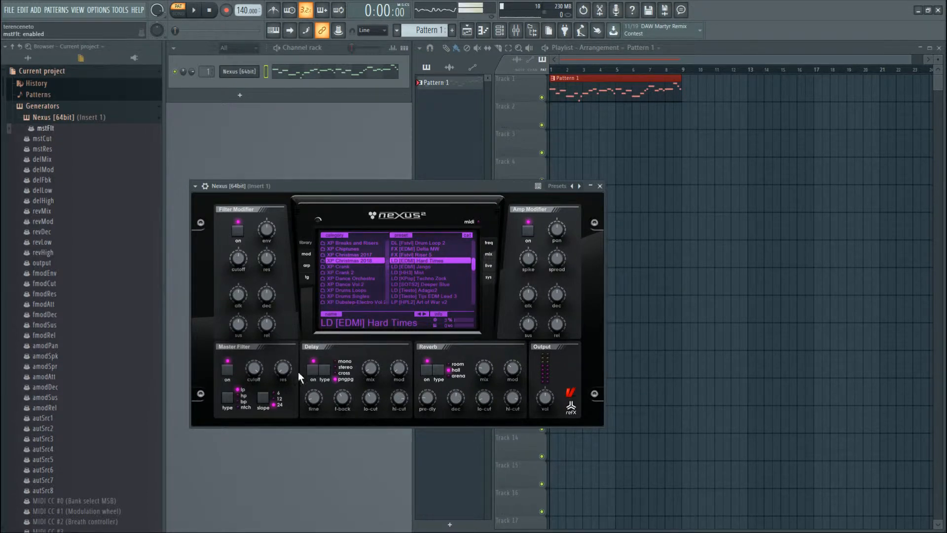
{"action": "mouse_move", "coordinate": [253, 374]}
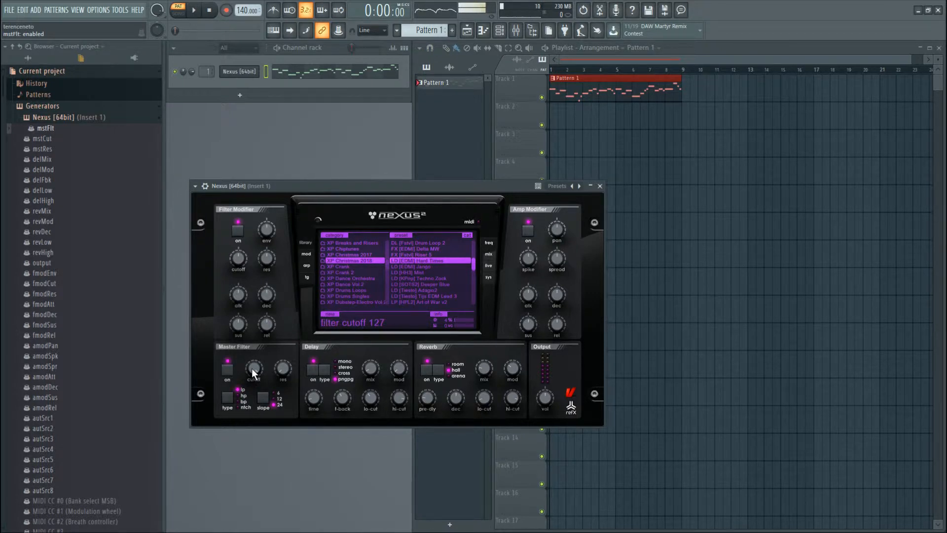
{"action": "left_click_drag", "start_coordinate": [252, 368], "coordinate": [251, 502]}
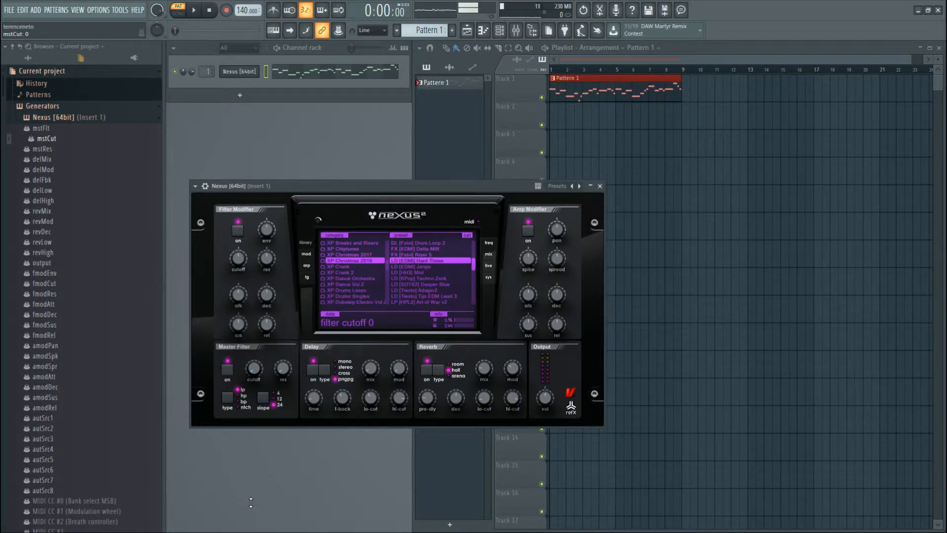
{"action": "key", "text": "space"}
{"action": "left_click_drag", "start_coordinate": [252, 491], "coordinate": [245, 362]}
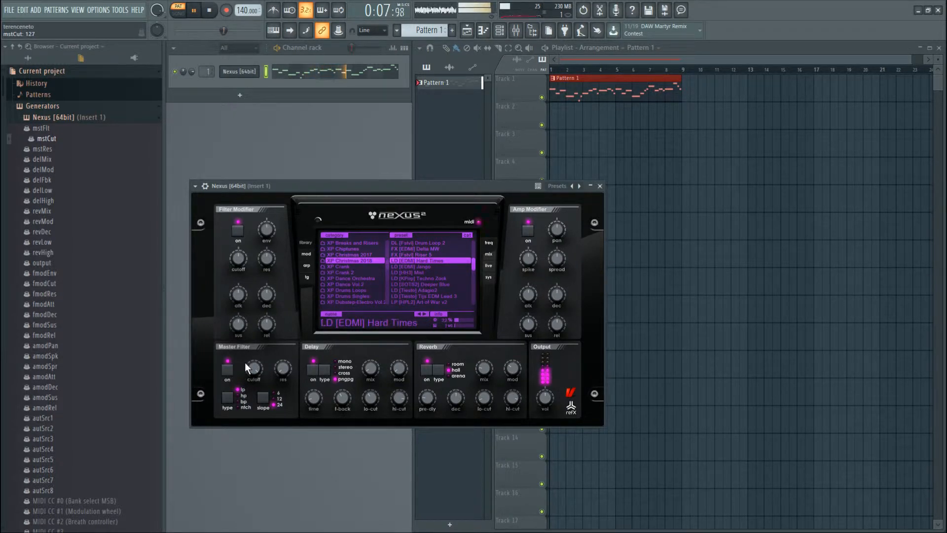
{"action": "key", "text": "space"}
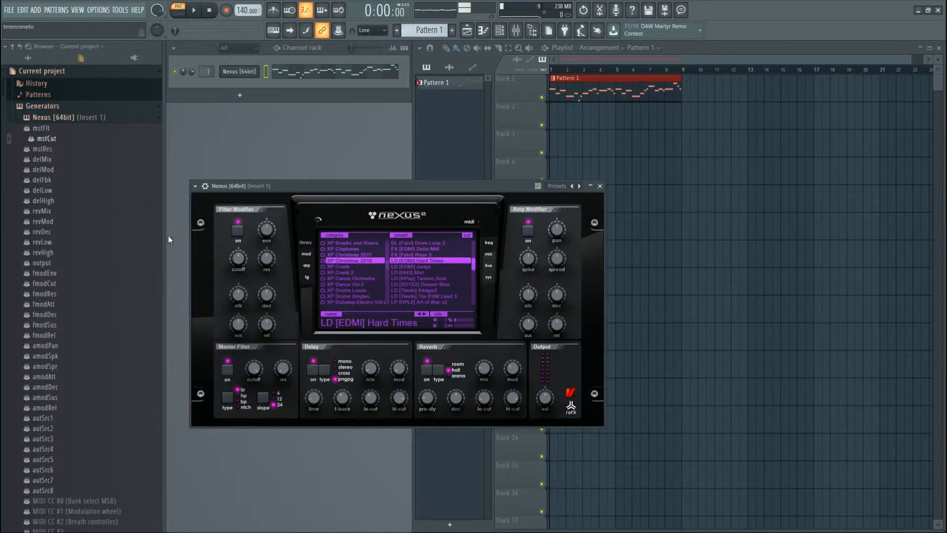
Create an automation clip for the Nexus mstCut parameter.
{"action": "left_click", "coordinate": [52, 141]}
{"action": "right_click", "coordinate": [52, 140]}
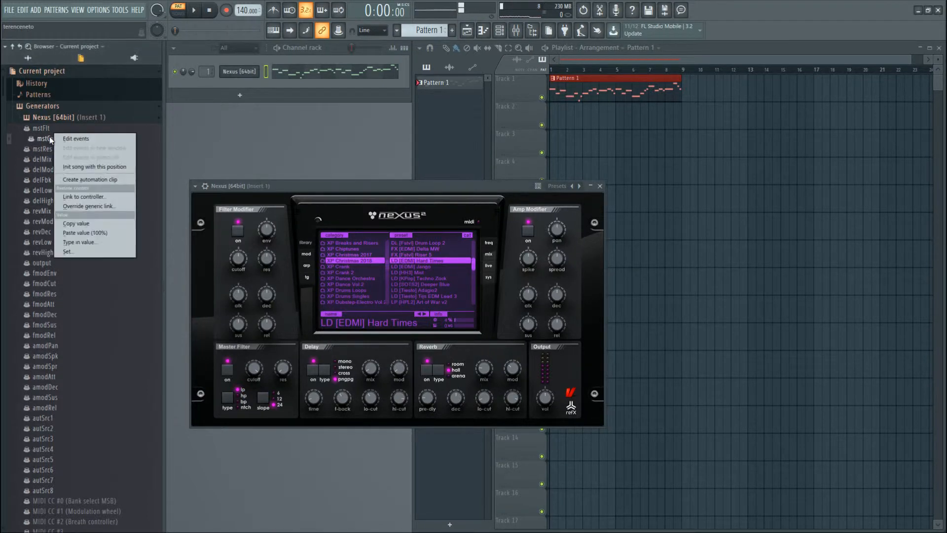
{"action": "left_click", "coordinate": [81, 180]}
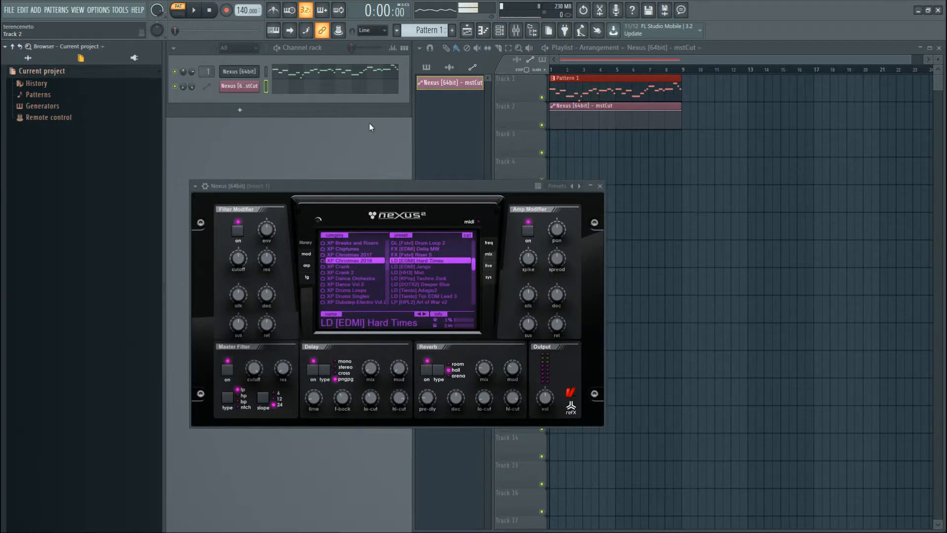
{"action": "right_click", "coordinate": [244, 74]}
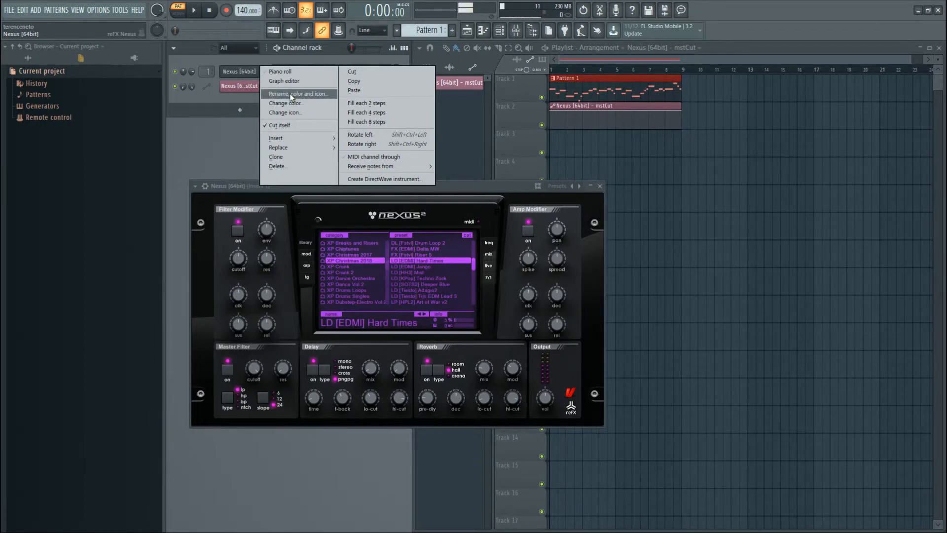
{"action": "left_click", "coordinate": [286, 112]}
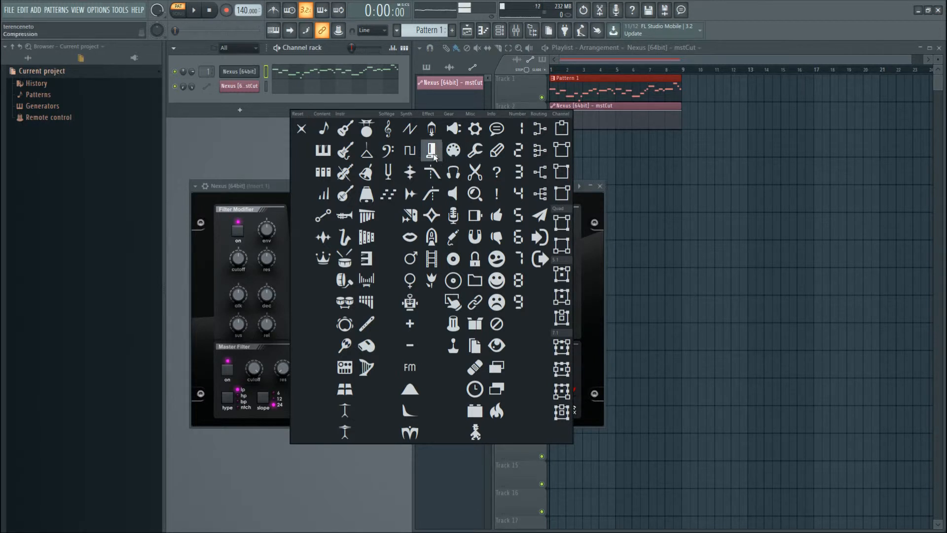
{"action": "left_click", "coordinate": [239, 145]}
Rename the Nexus channel as lead and give it the purple color.
{"action": "right_click", "coordinate": [238, 71]}
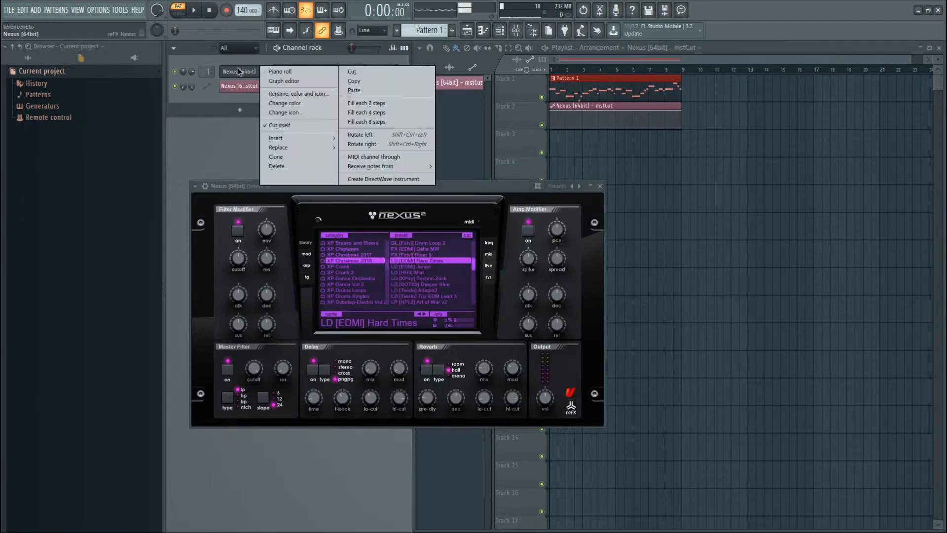
{"action": "left_click", "coordinate": [289, 95]}
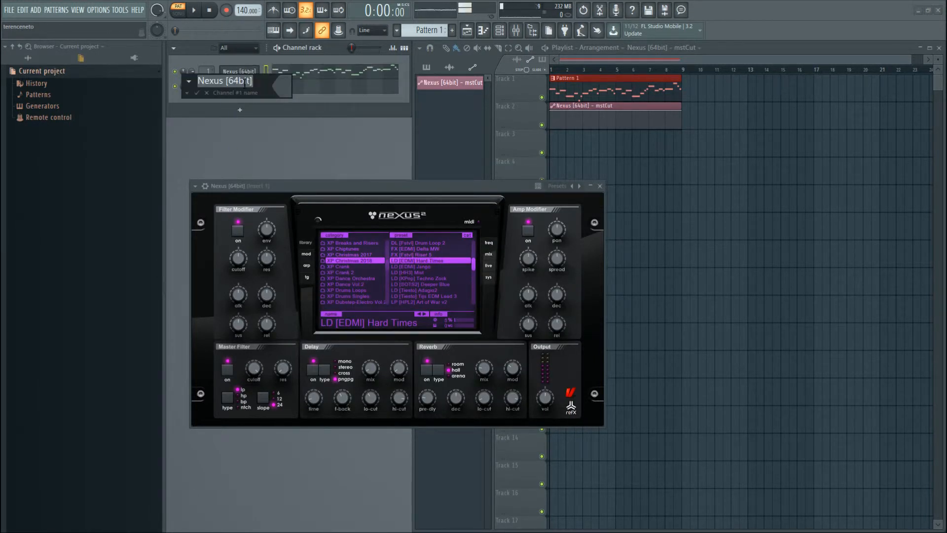
{"action": "type", "text": "l"}
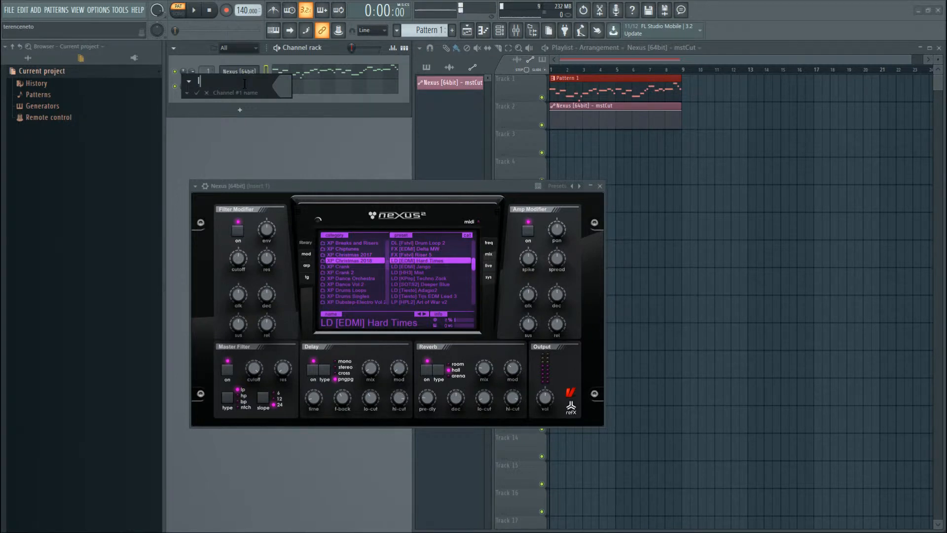
{"action": "type", "text": "ead"}
{"action": "left_click", "coordinate": [280, 93]}
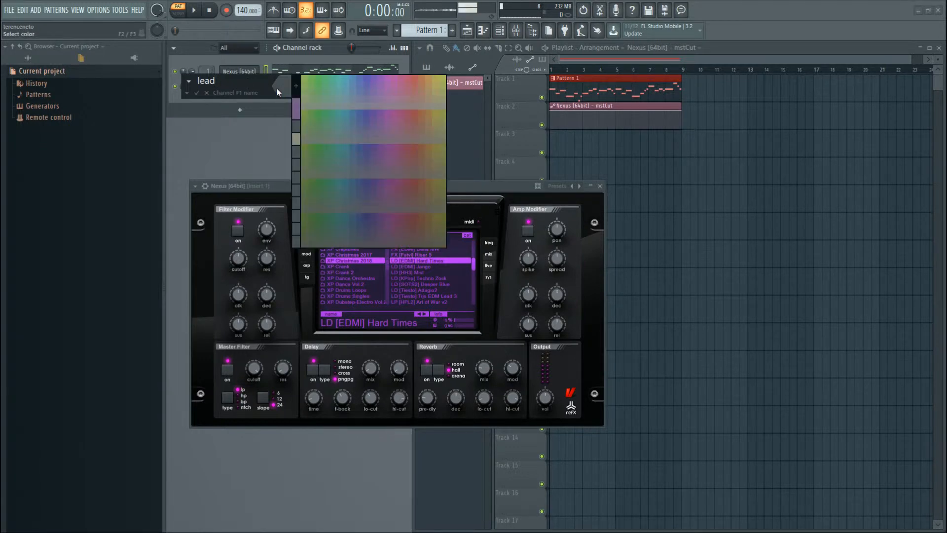
{"action": "left_click", "coordinate": [296, 112]}
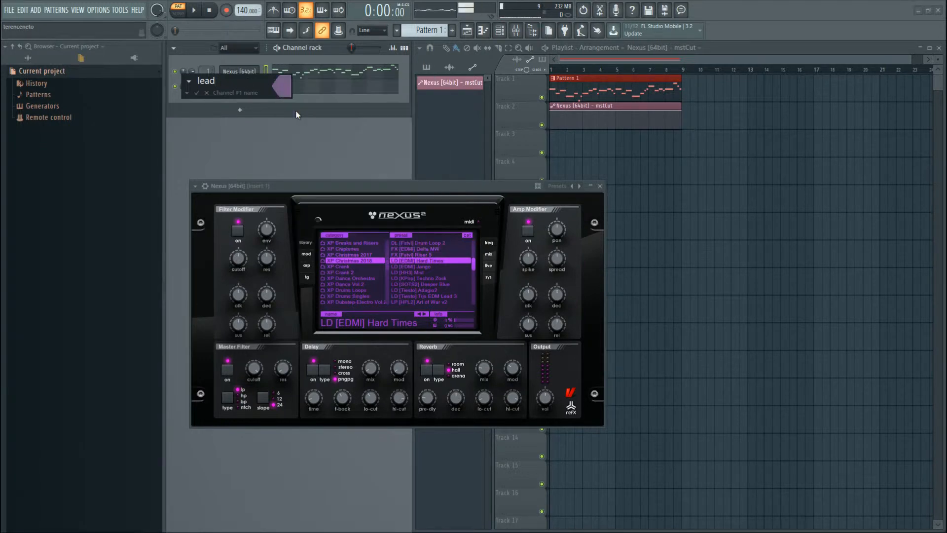
{"action": "left_click", "coordinate": [197, 94]}
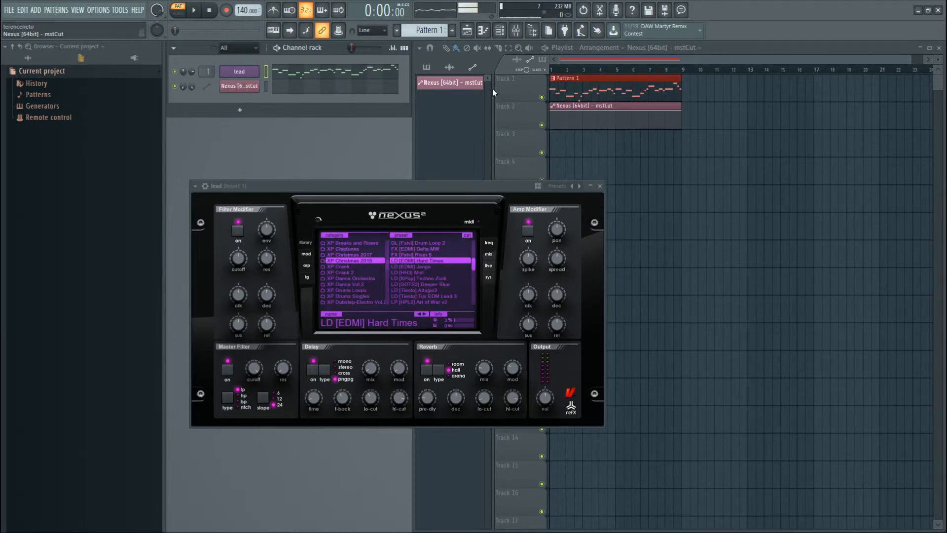
Rename Pattern 1 with the purple lead name preset.
{"action": "right_click", "coordinate": [623, 140]}
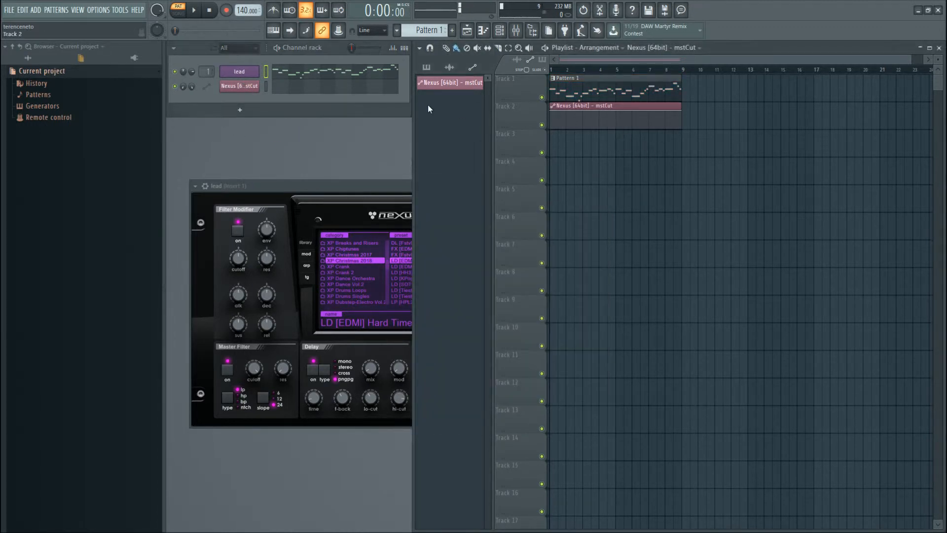
{"action": "left_click", "coordinate": [332, 189]}
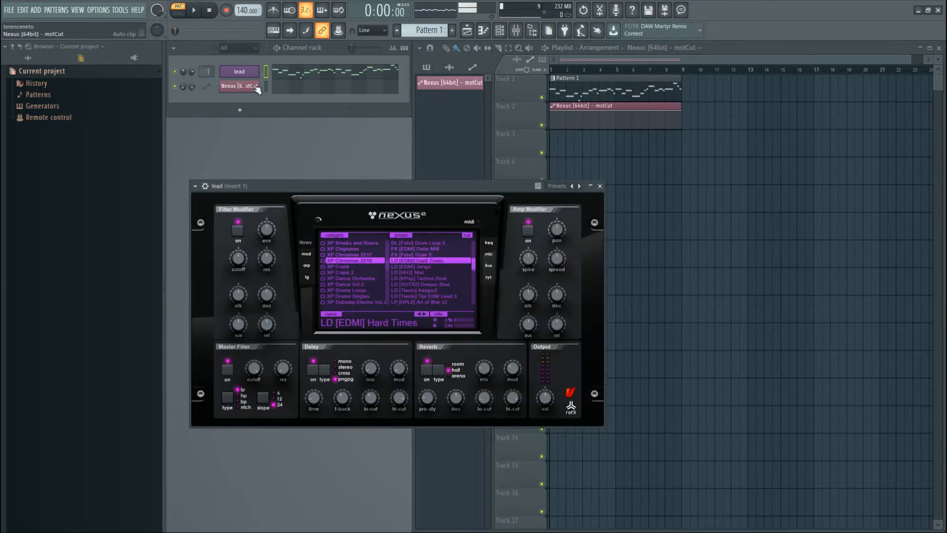
{"action": "left_click", "coordinate": [431, 68]}
{"action": "right_click", "coordinate": [435, 87]}
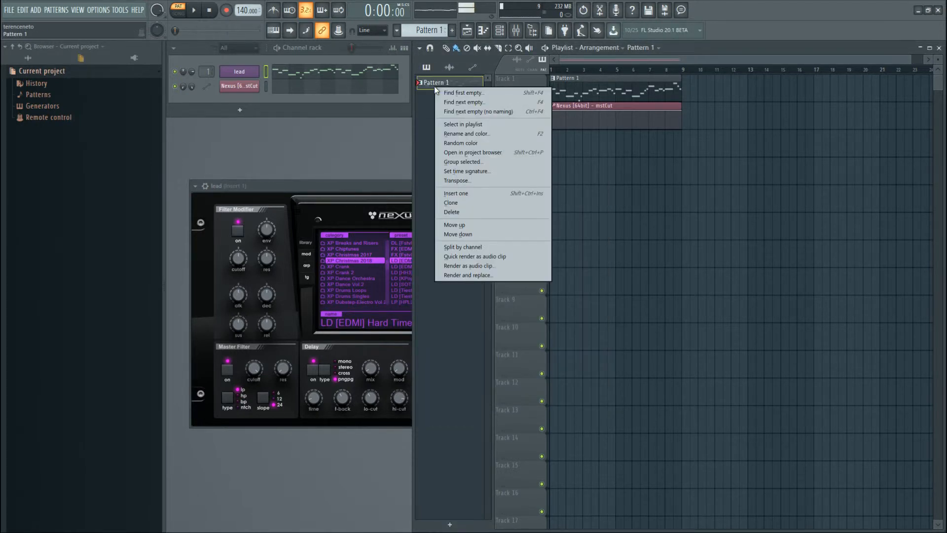
{"action": "left_click", "coordinate": [474, 134]}
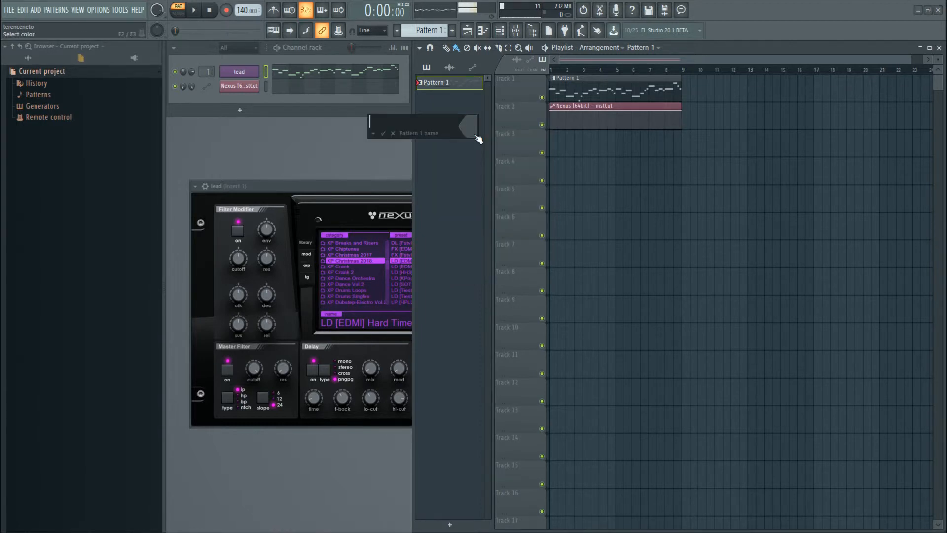
{"action": "left_click", "coordinate": [375, 134]}
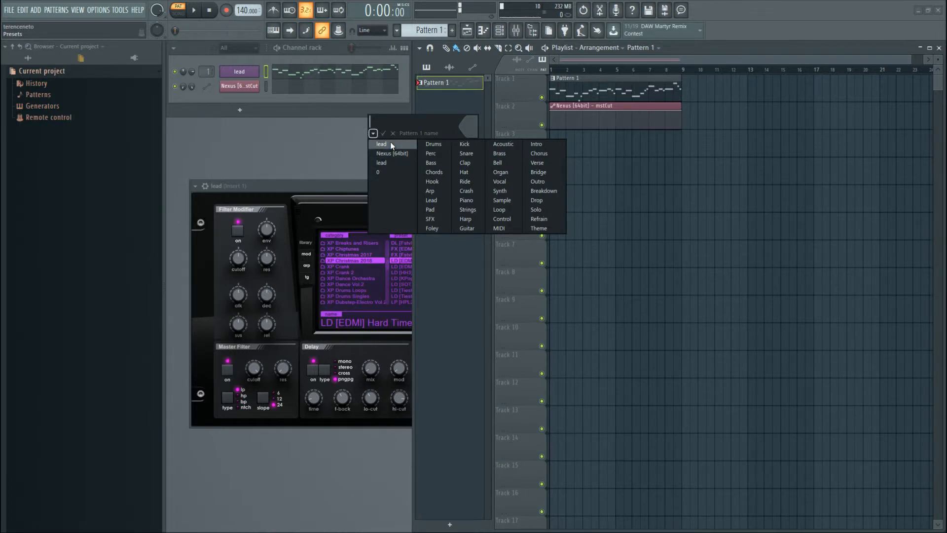
{"action": "left_click", "coordinate": [391, 143]}
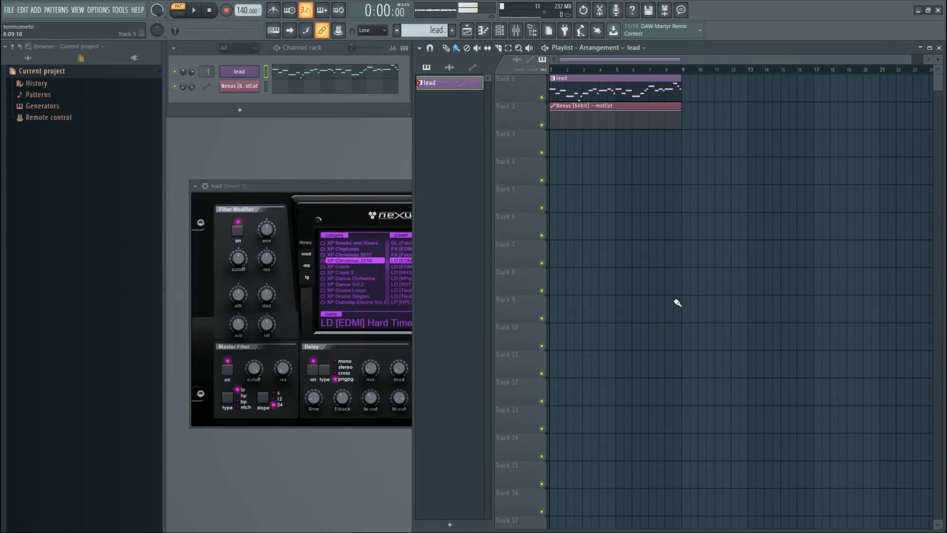
Rename the Nexus mstCut automation clip with the purple lead name preset.
{"action": "left_click", "coordinate": [472, 69]}
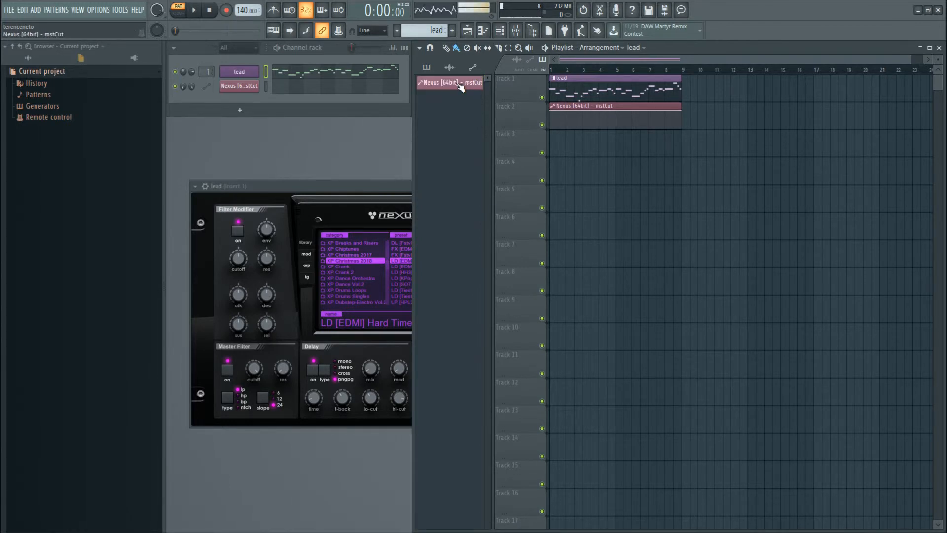
{"action": "right_click", "coordinate": [457, 84]}
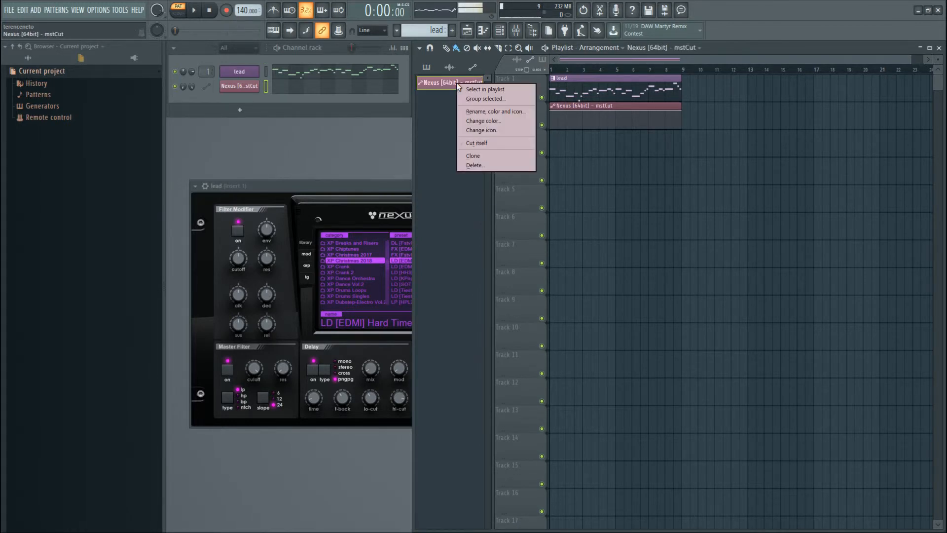
{"action": "left_click", "coordinate": [480, 112]}
{"action": "left_click", "coordinate": [379, 112]}
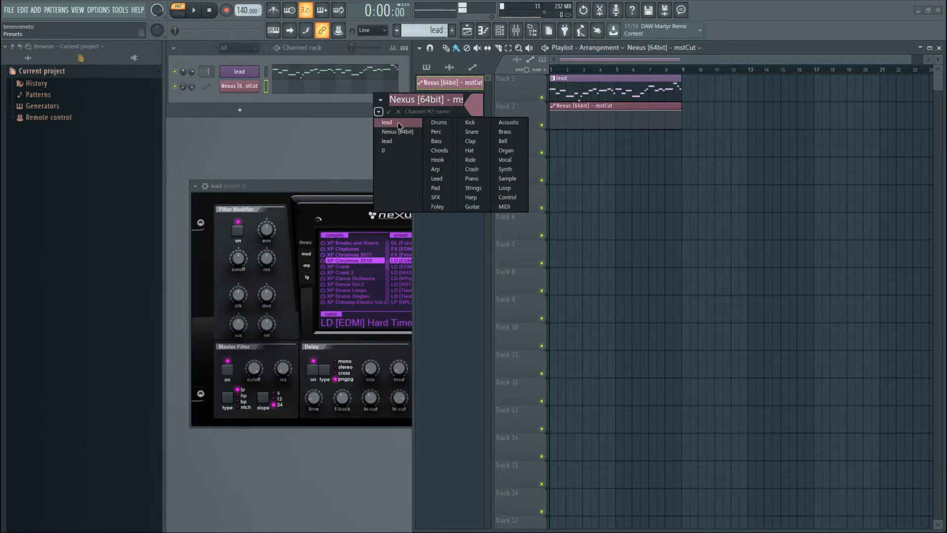
{"action": "left_click", "coordinate": [397, 122]}
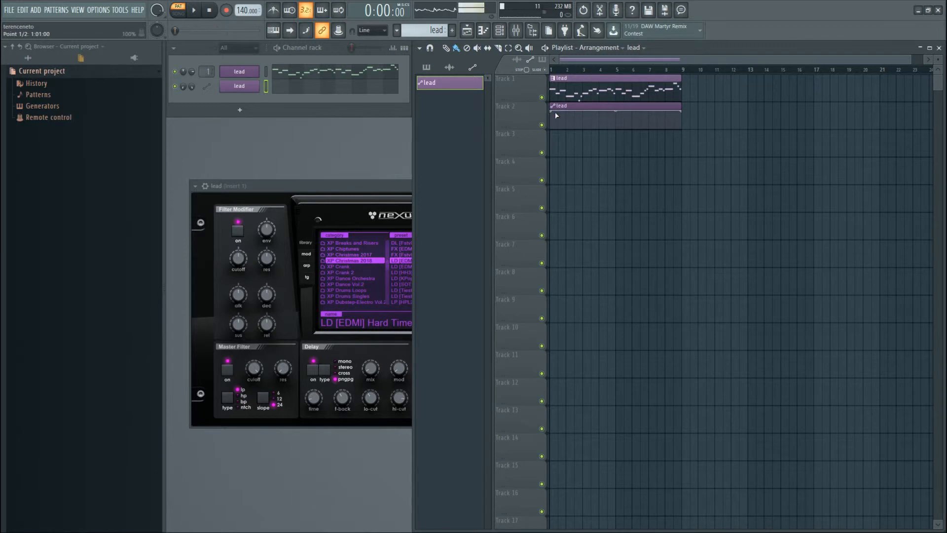
Group Track 2, which holds the lead automation clip, with the track above it.
{"action": "mouse_move", "coordinate": [576, 106]}
{"action": "left_mouse_down"}
{"action": "mouse_move", "coordinate": [574, 152]}
{"action": "mouse_move", "coordinate": [573, 107]}
{"action": "left_mouse_up"}
{"action": "right_click", "coordinate": [528, 116]}
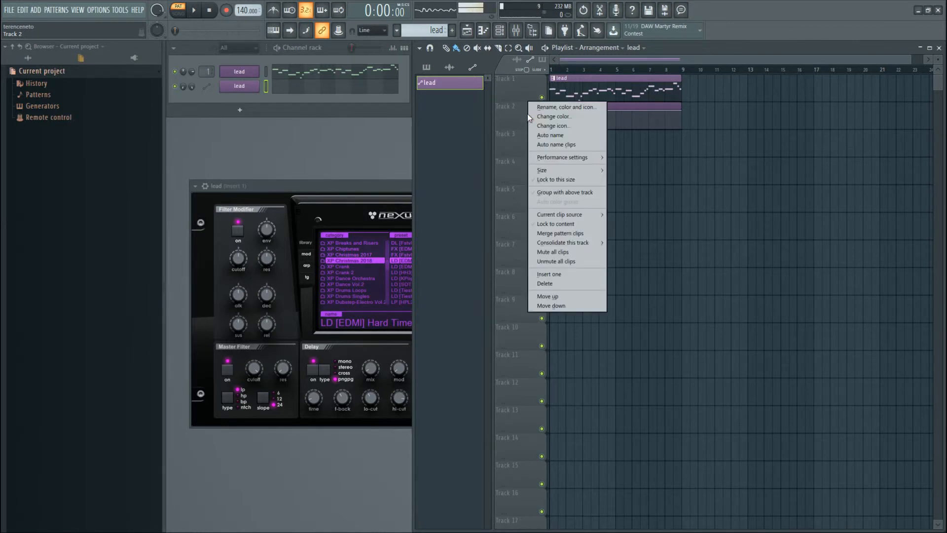
{"action": "left_click", "coordinate": [570, 194]}
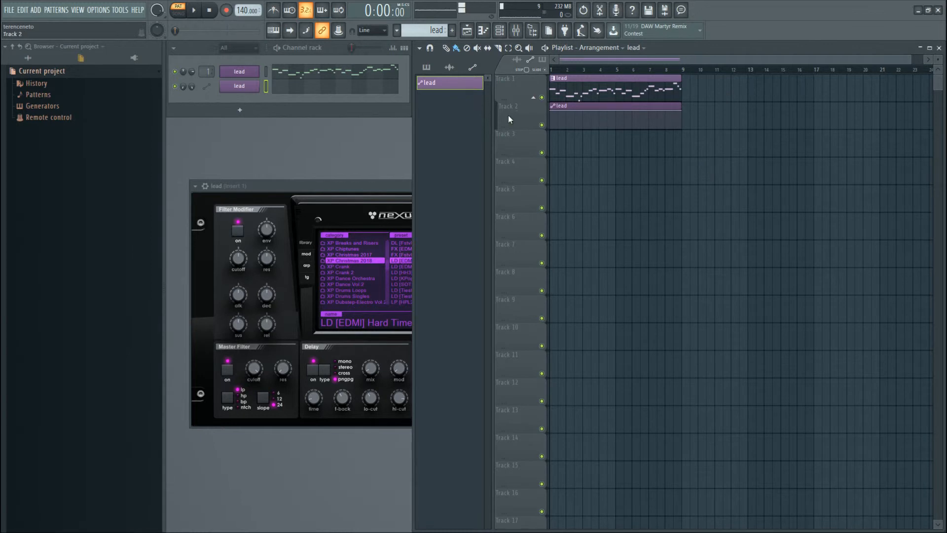
Collapse the Track 1 group to select its clips together, clear the selection and expand the group again.
{"action": "left_click", "coordinate": [533, 99]}
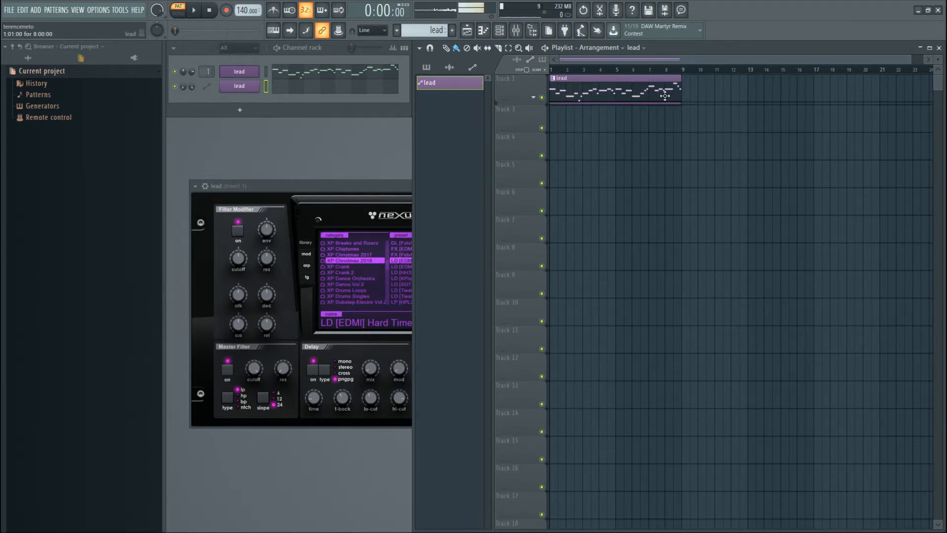
{"action": "left_click_drag", "start_coordinate": [704, 84], "coordinate": [544, 72]}
{"action": "left_click", "coordinate": [647, 102]}
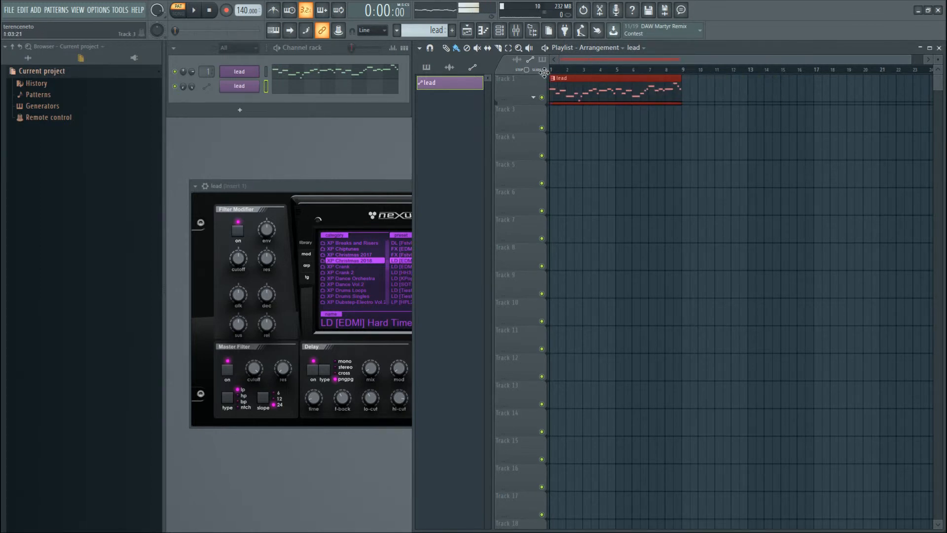
{"action": "left_click", "coordinate": [618, 132], "text": "ctrl"}
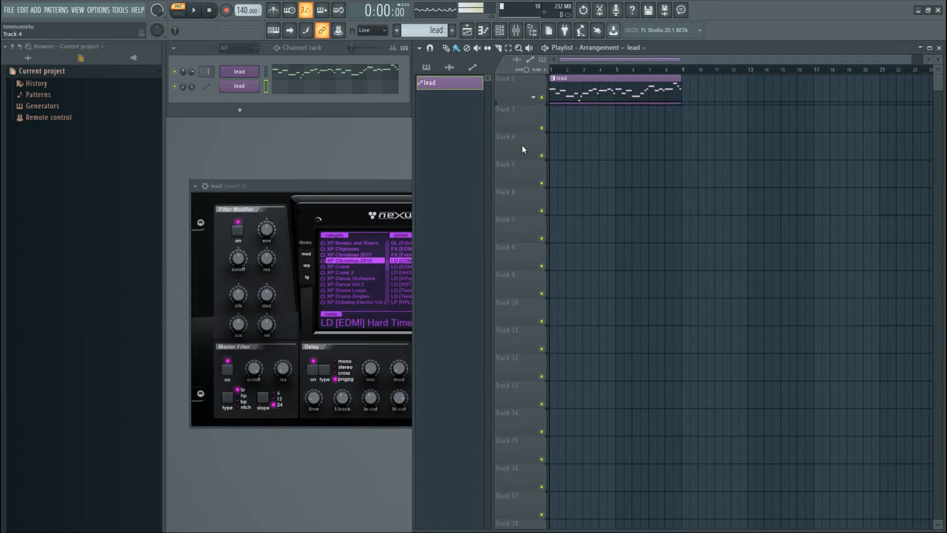
{"action": "left_click", "coordinate": [533, 98]}
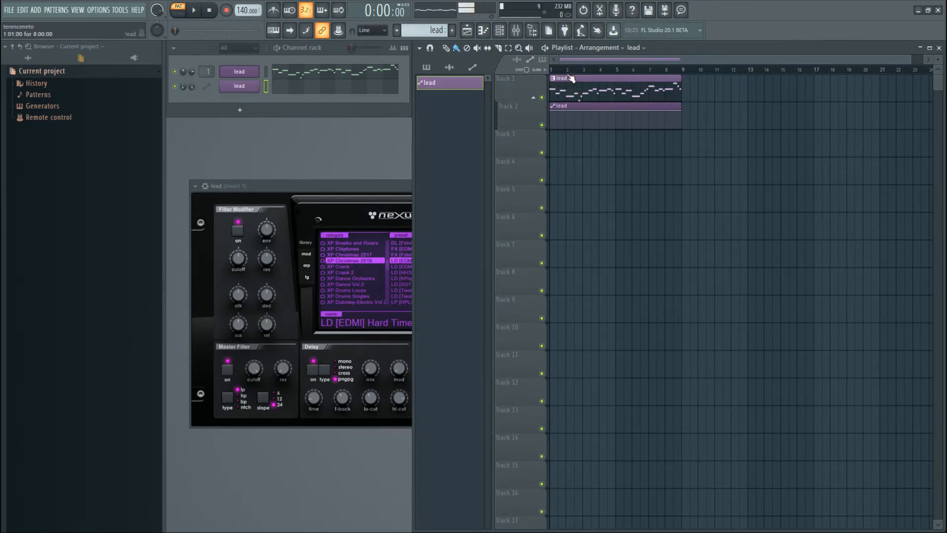
Copy the value of the lead automation clip's first point and lower that point to about 3%.
{"action": "scroll", "coordinate": [569, 73], "scroll_direction": "up", "scroll_amount": 5}
{"action": "left_click_drag", "start_coordinate": [588, 58], "coordinate": [570, 59]}
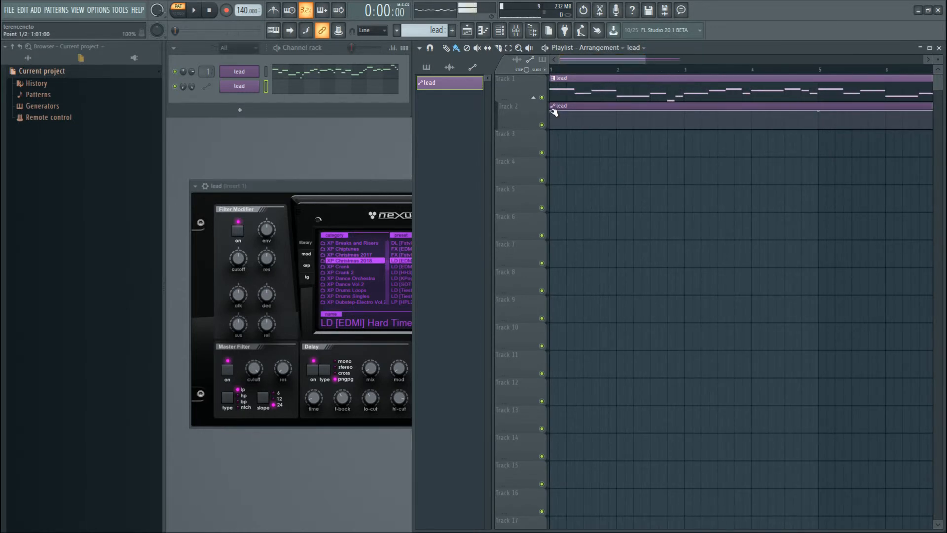
{"action": "right_click", "coordinate": [553, 112]}
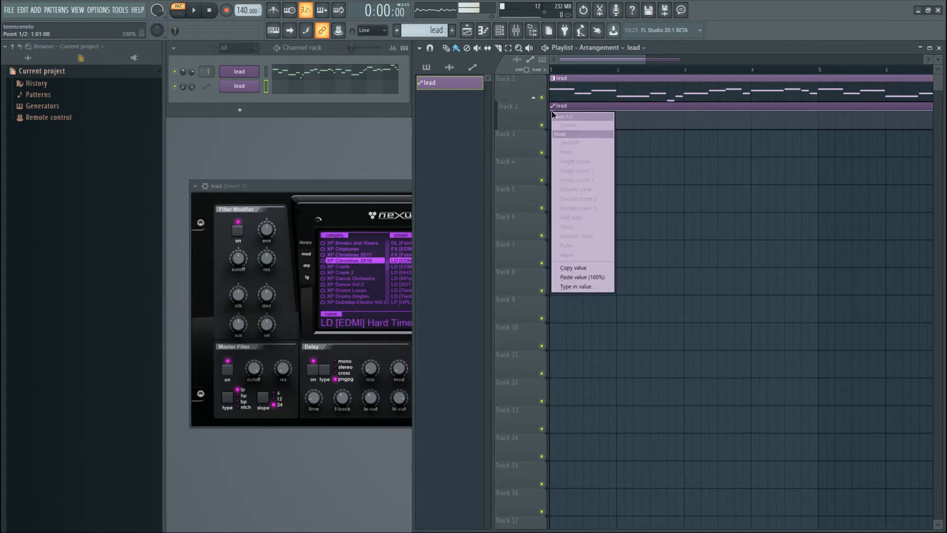
{"action": "left_click", "coordinate": [584, 268]}
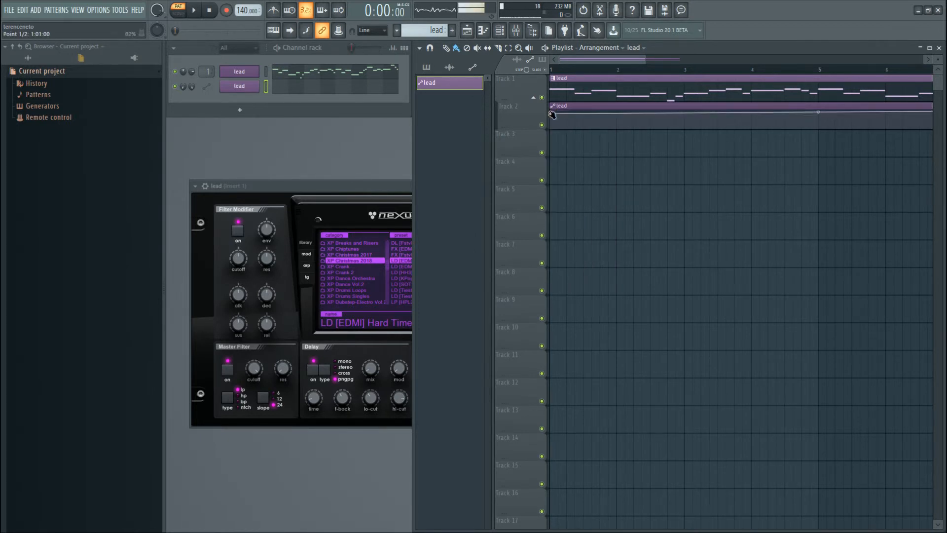
{"action": "left_click_drag", "start_coordinate": [552, 114], "coordinate": [550, 117]}
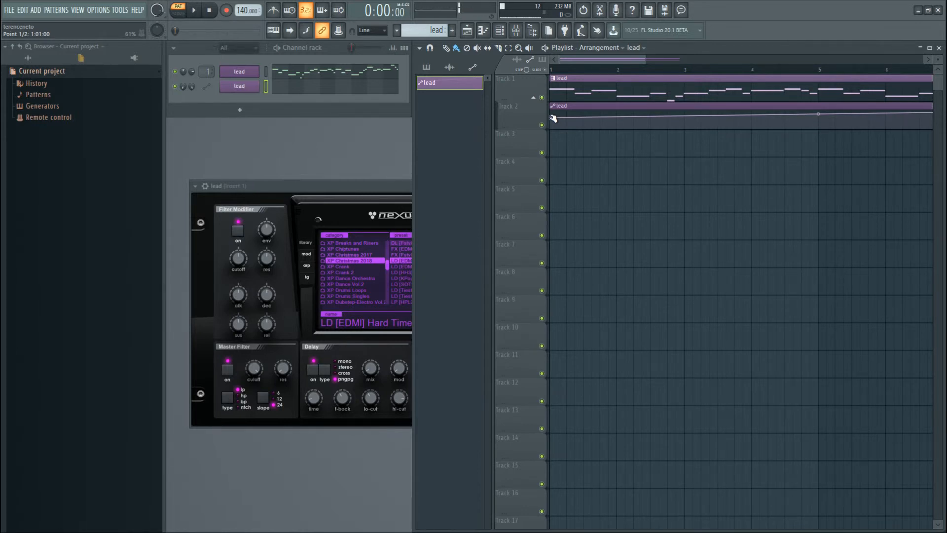
{"action": "left_click_drag", "start_coordinate": [552, 119], "coordinate": [549, 128]}
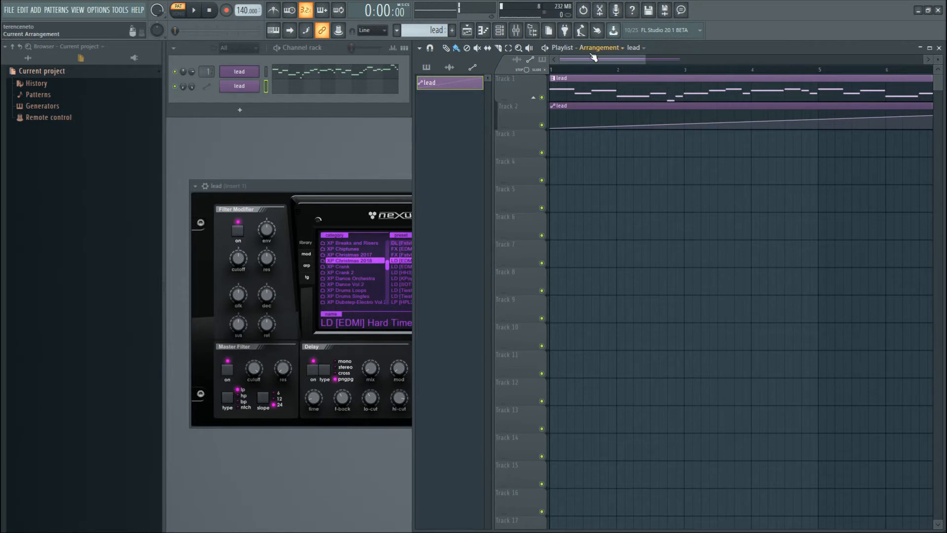
Switch playback to song mode and play the arrangement to audition the rising cutoff automation.
{"action": "scroll", "coordinate": [579, 74], "scroll_direction": "down", "scroll_amount": 2}
{"action": "scroll", "coordinate": [579, 74], "scroll_direction": "down", "scroll_amount": 1}
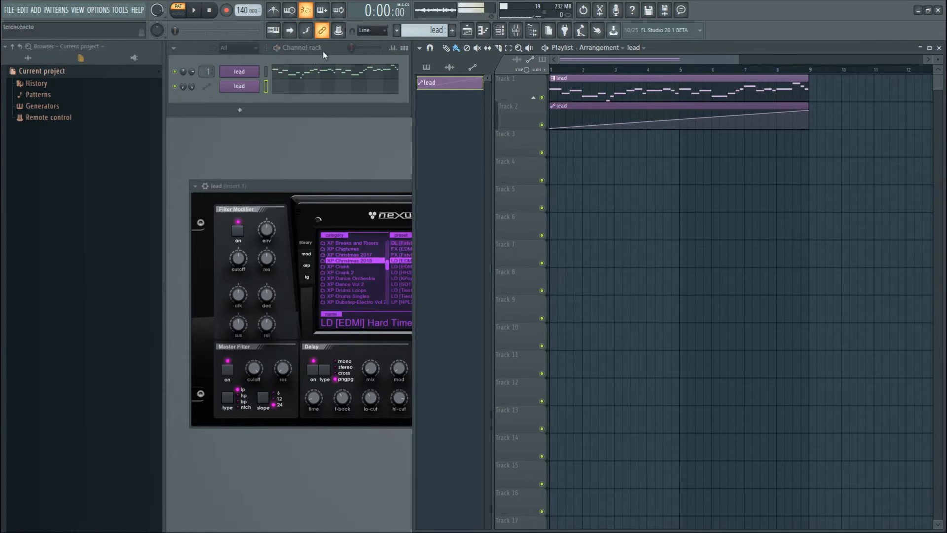
{"action": "left_click", "coordinate": [178, 10]}
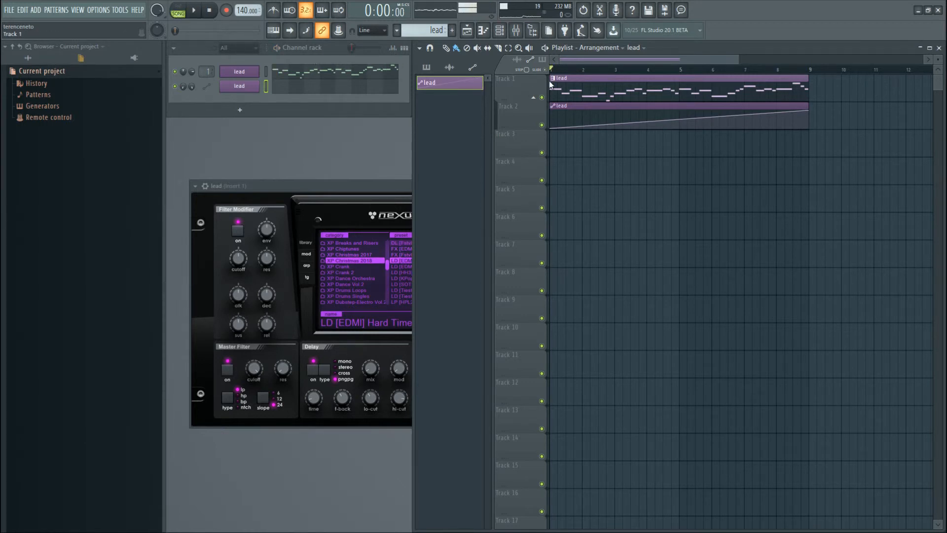
{"action": "key", "text": "space"}
Raise the automation clip's first point slightly, bend the curve downward for a late, steep rise, and play it briefly.
{"action": "scroll", "coordinate": [566, 77], "scroll_direction": "up", "scroll_amount": 2}
{"action": "left_click_drag", "start_coordinate": [566, 60], "coordinate": [563, 58]}
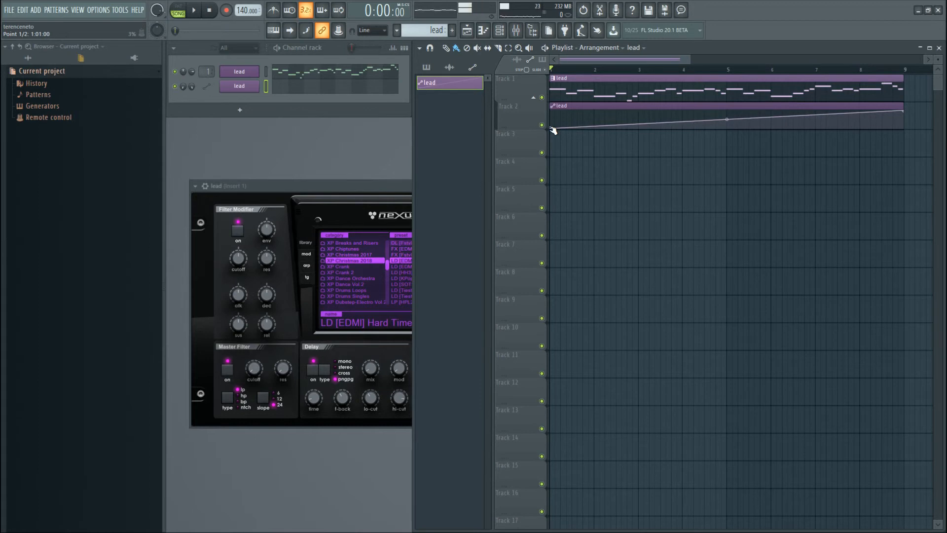
{"action": "left_click_drag", "start_coordinate": [551, 127], "coordinate": [551, 126]}
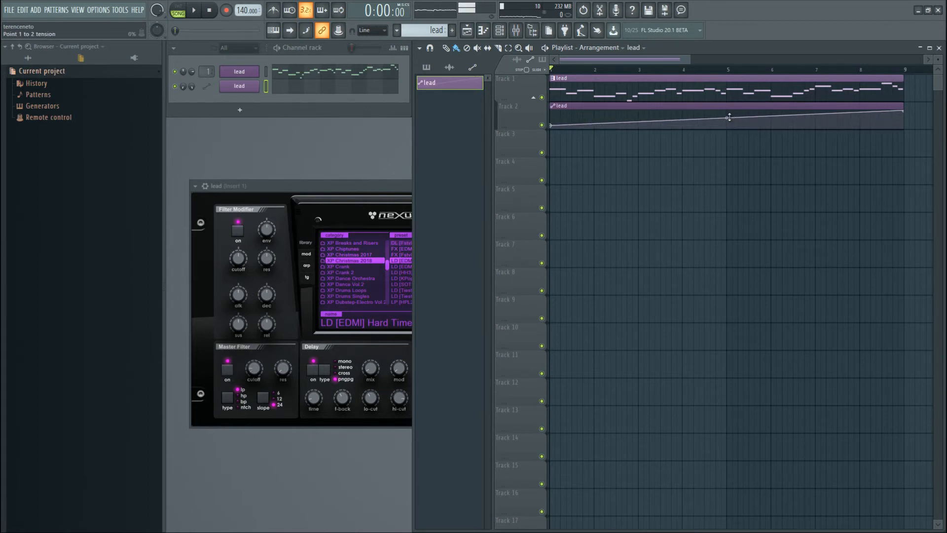
{"action": "left_click_drag", "start_coordinate": [729, 116], "coordinate": [729, 151]}
{"action": "key", "text": "space"}
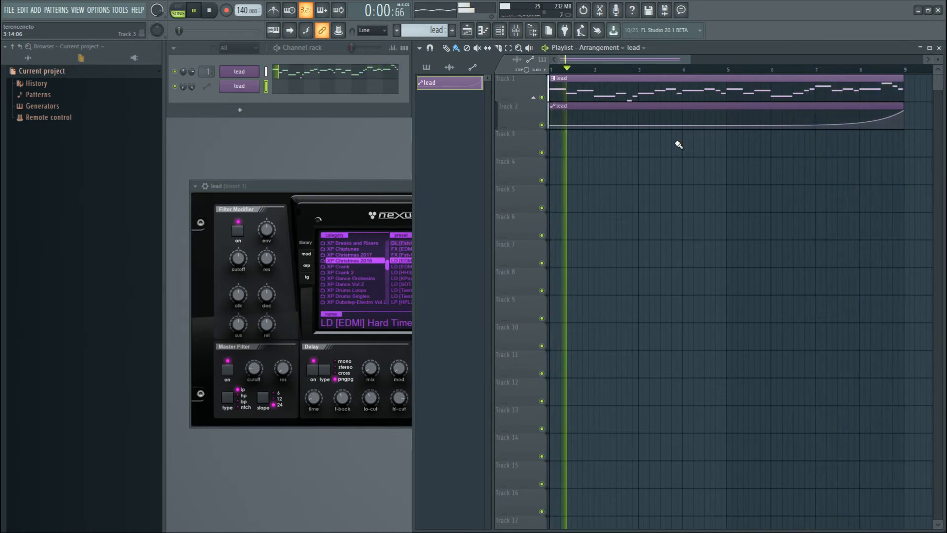
{"action": "key", "text": "space"}
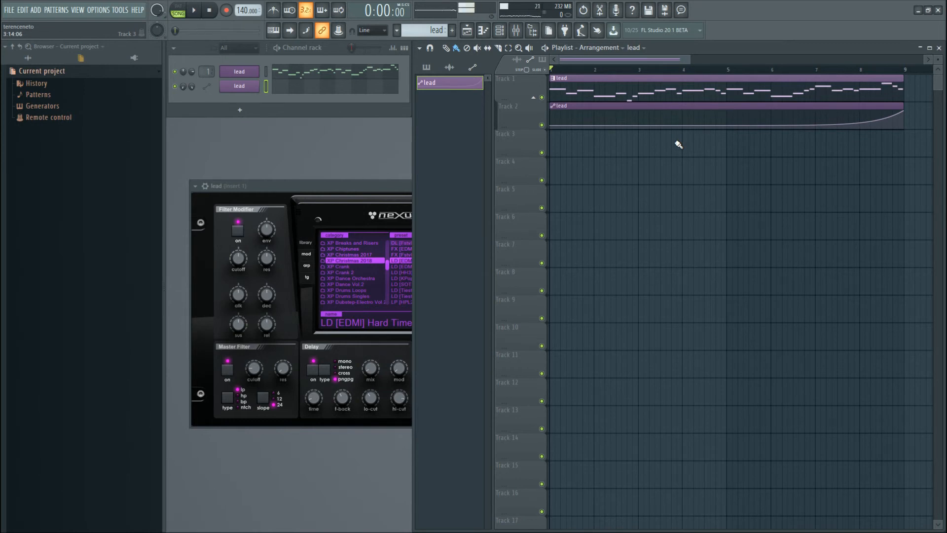